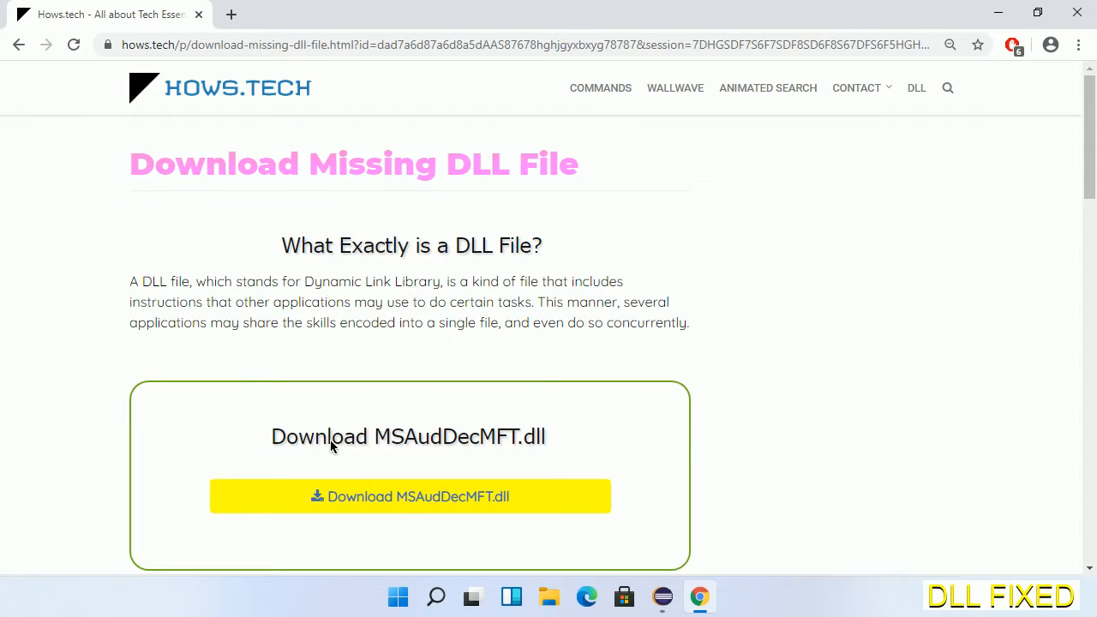
Download MSAudDecMFT.dll from the hows.tech page and save it to the Downloads folder
click(405, 510)
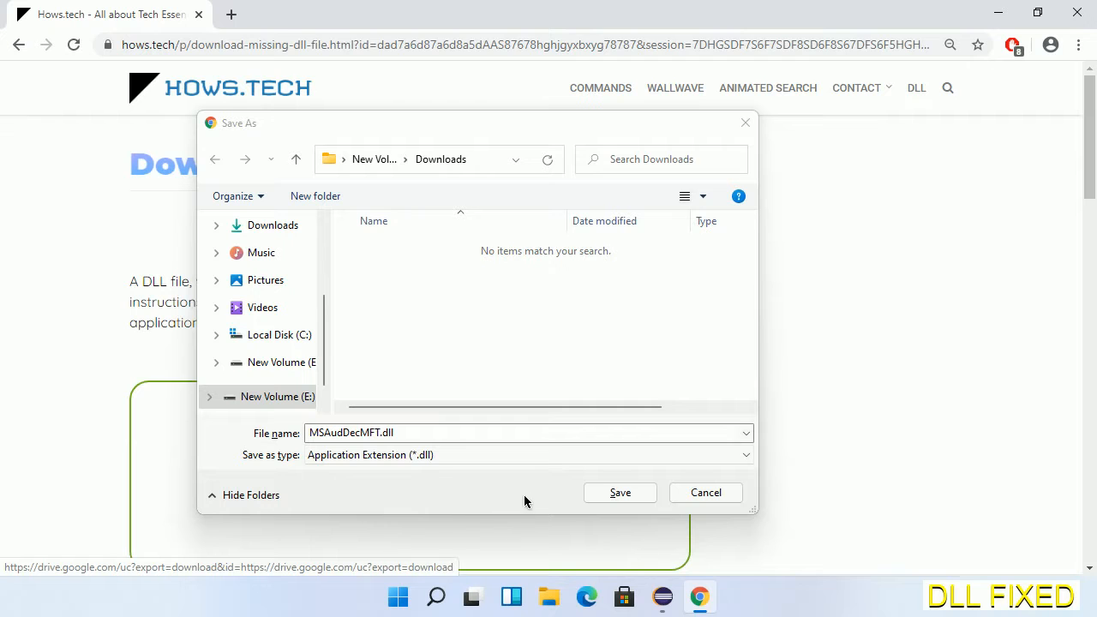
click(619, 494)
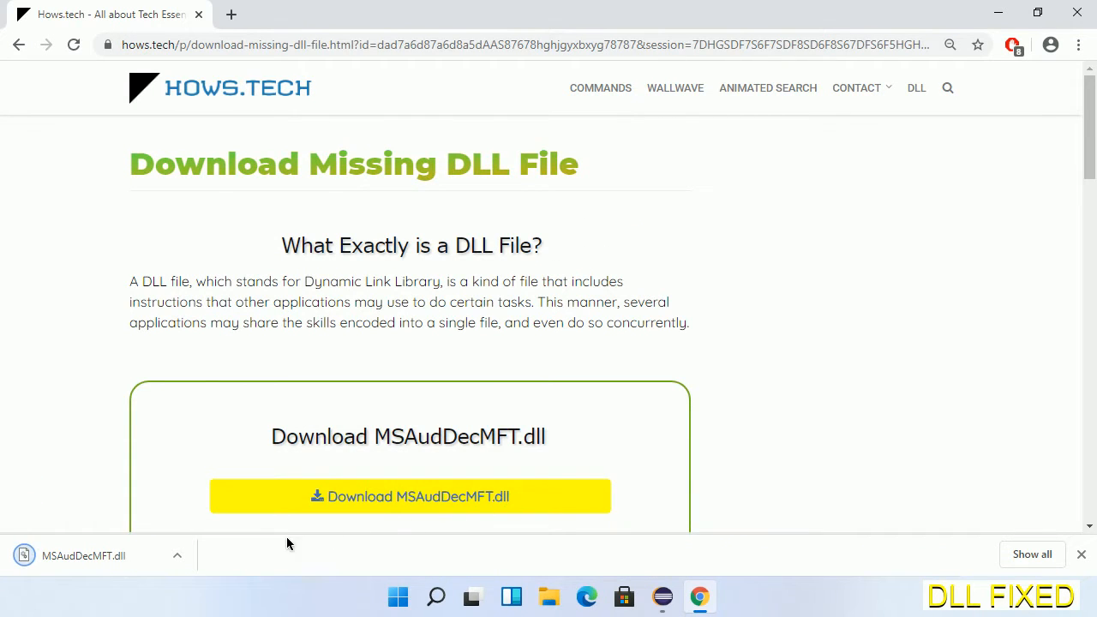
Reveal MSAudDecMFT.dll in its Downloads folder and copy the file
click(177, 558)
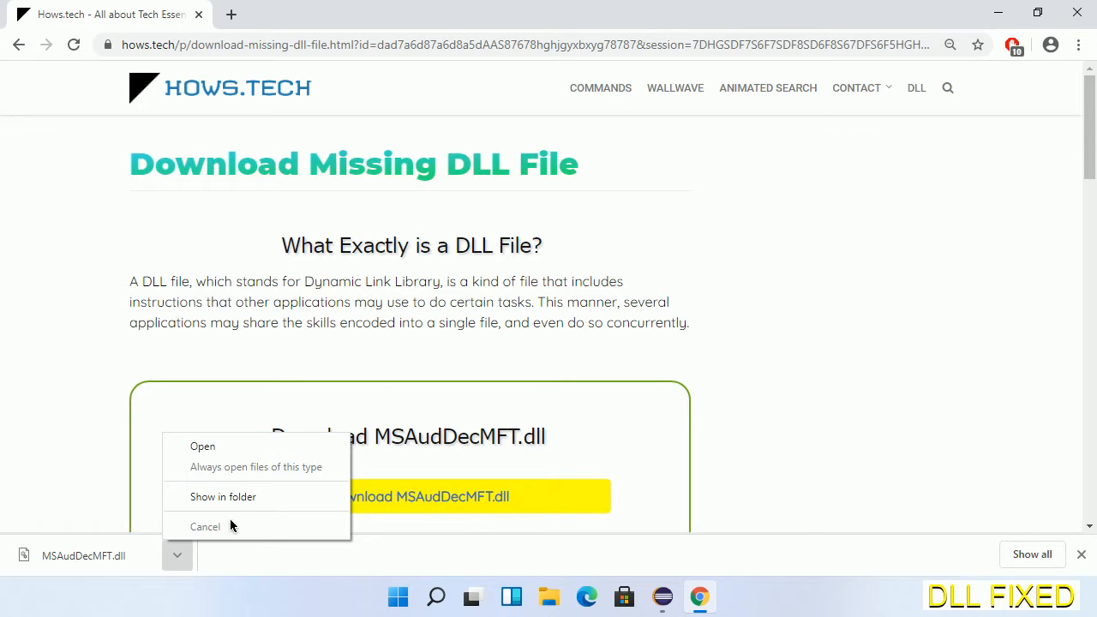
click(268, 500)
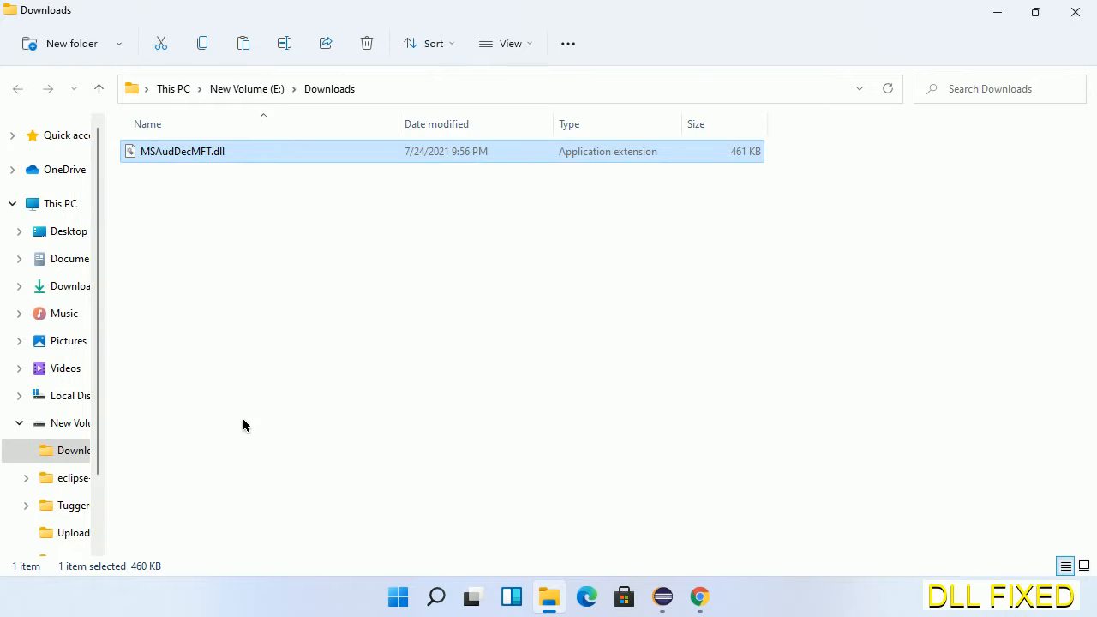
right_click(160, 155)
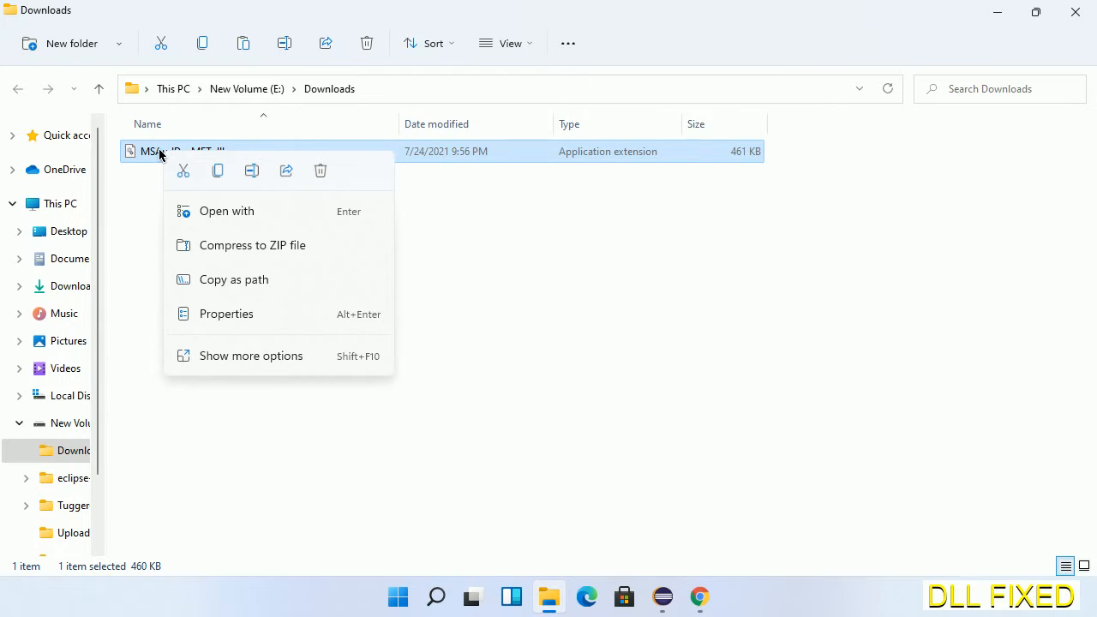
click(216, 171)
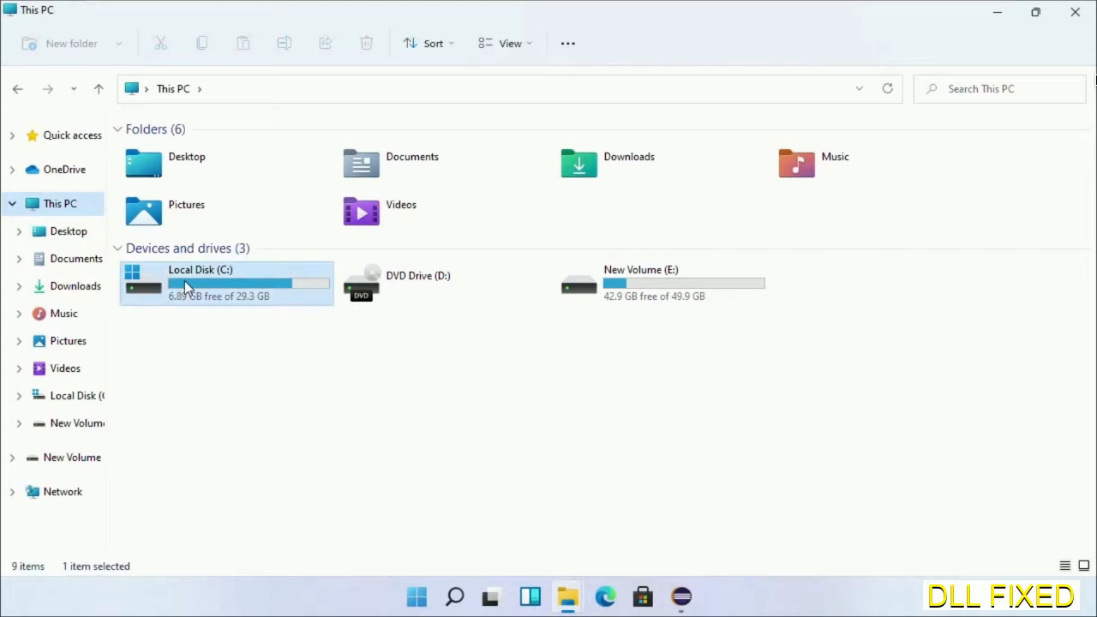
Navigate to C:\Windows\System32 and paste MSAudDecMFT.dll with administrator permission
double_click(184, 280)
double_click(170, 258)
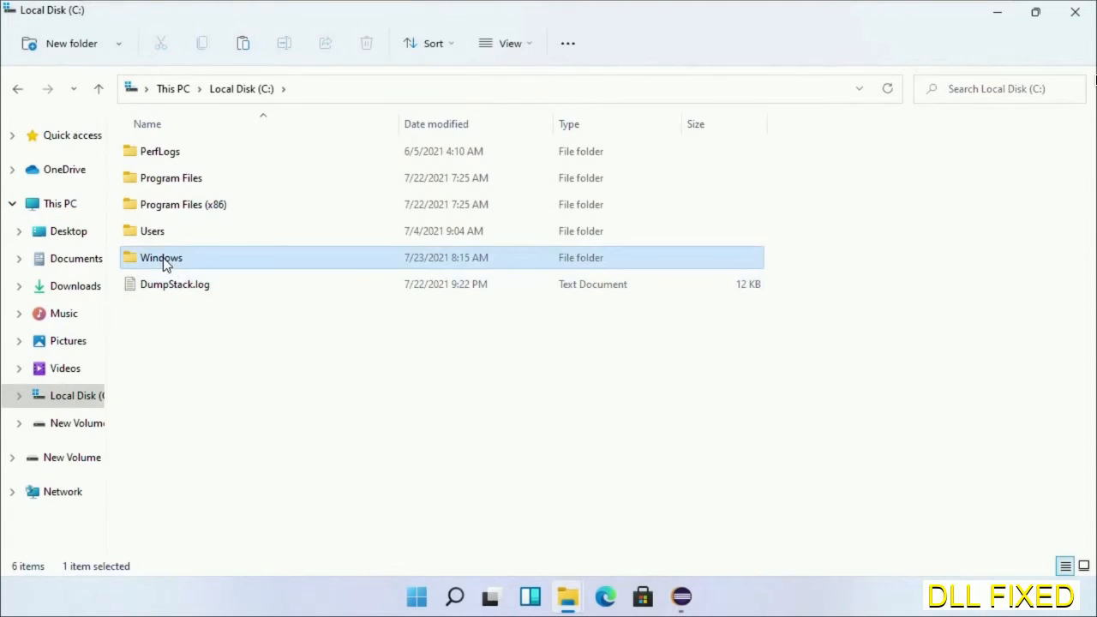
scroll(246, 332, down, 10)
scroll(238, 333, down, 8)
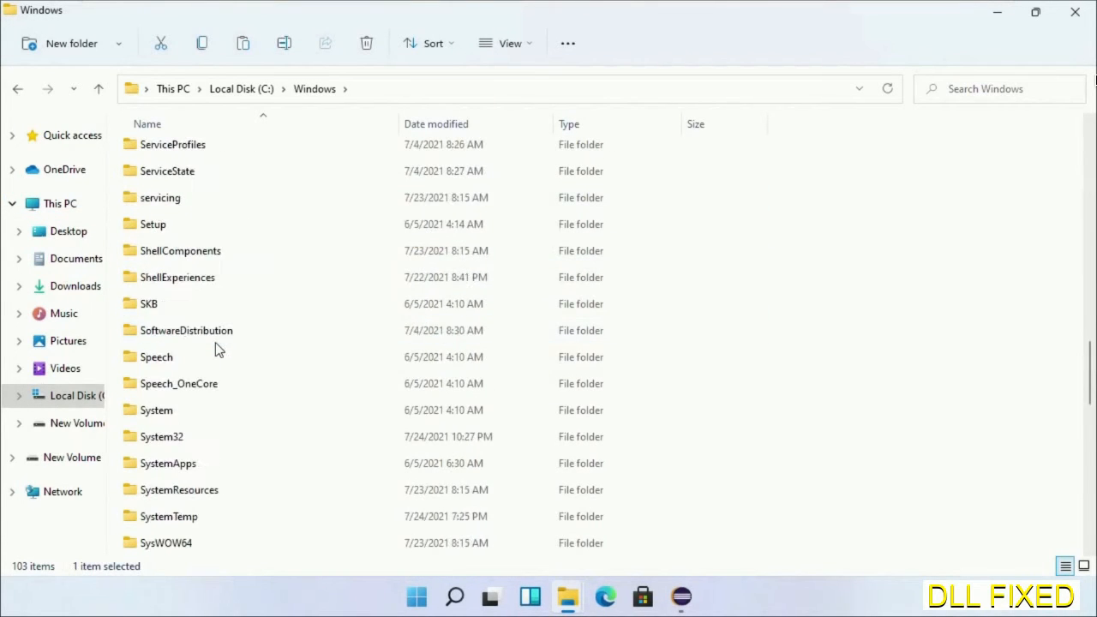
scroll(215, 342, down, 5)
scroll(172, 223, up, 5)
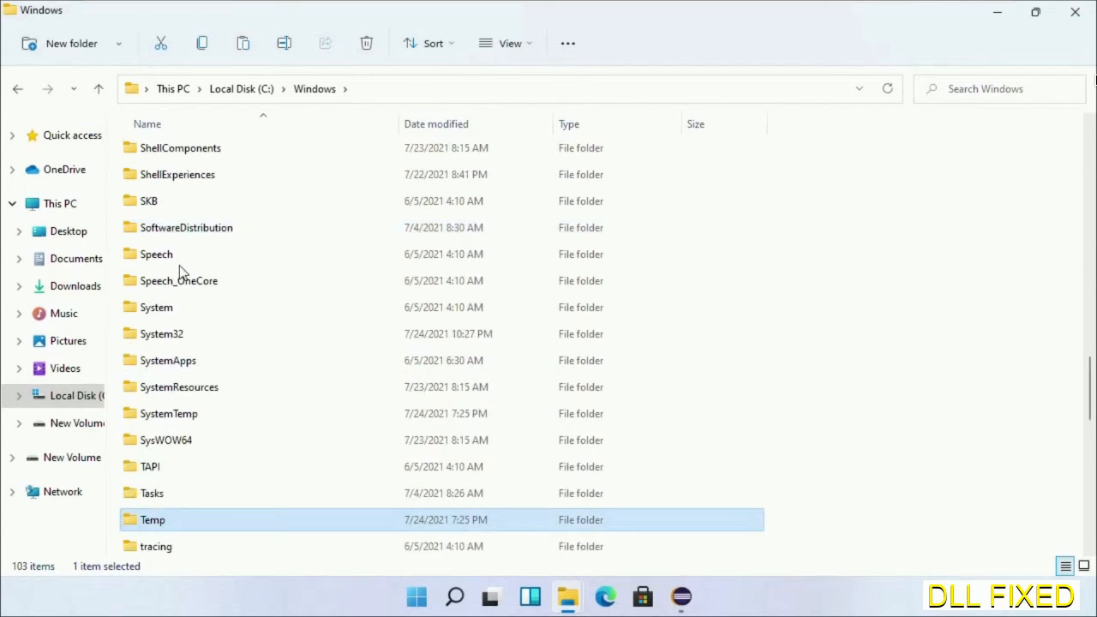
scroll(180, 275, up, 2)
double_click(162, 412)
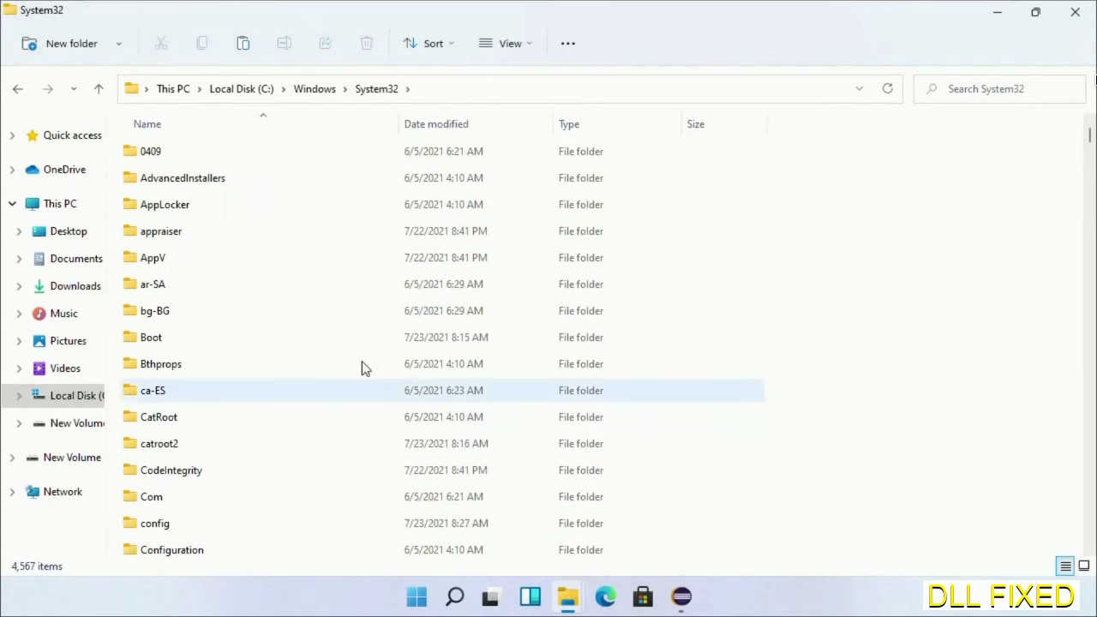
right_click(779, 157)
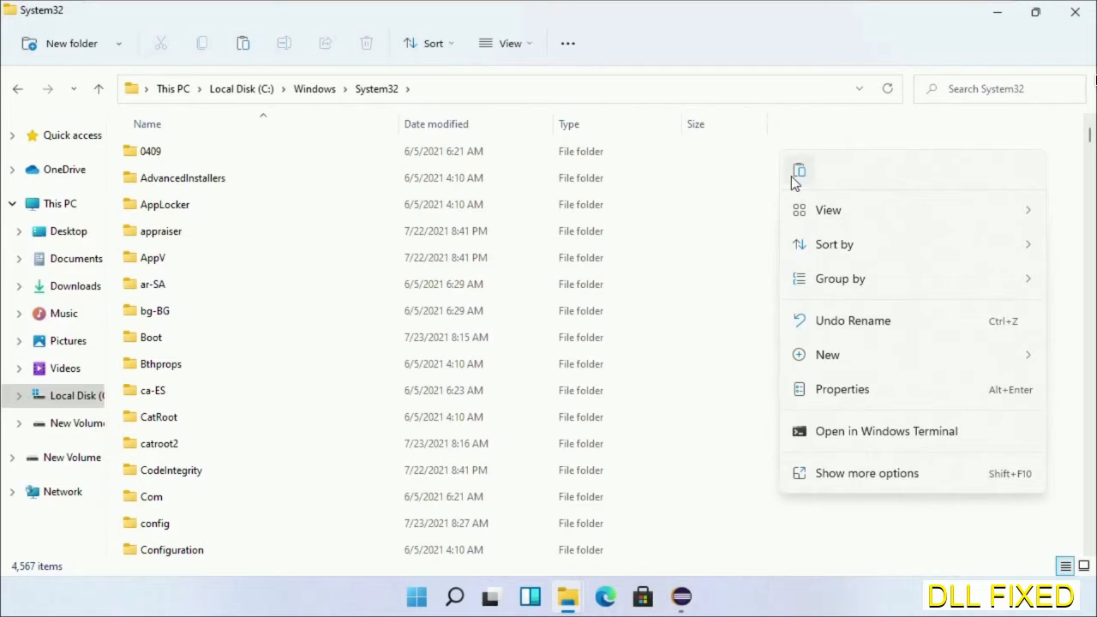
click(798, 171)
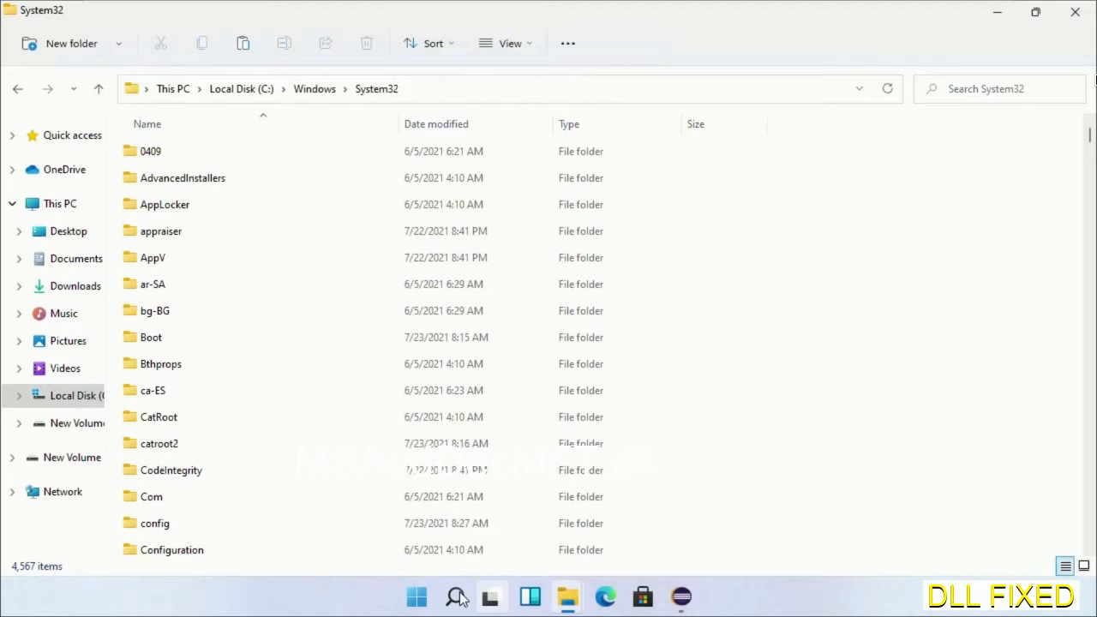
Launch Task Manager as administrator from search and bring up its Run new task dialog
click(456, 596)
text(task)
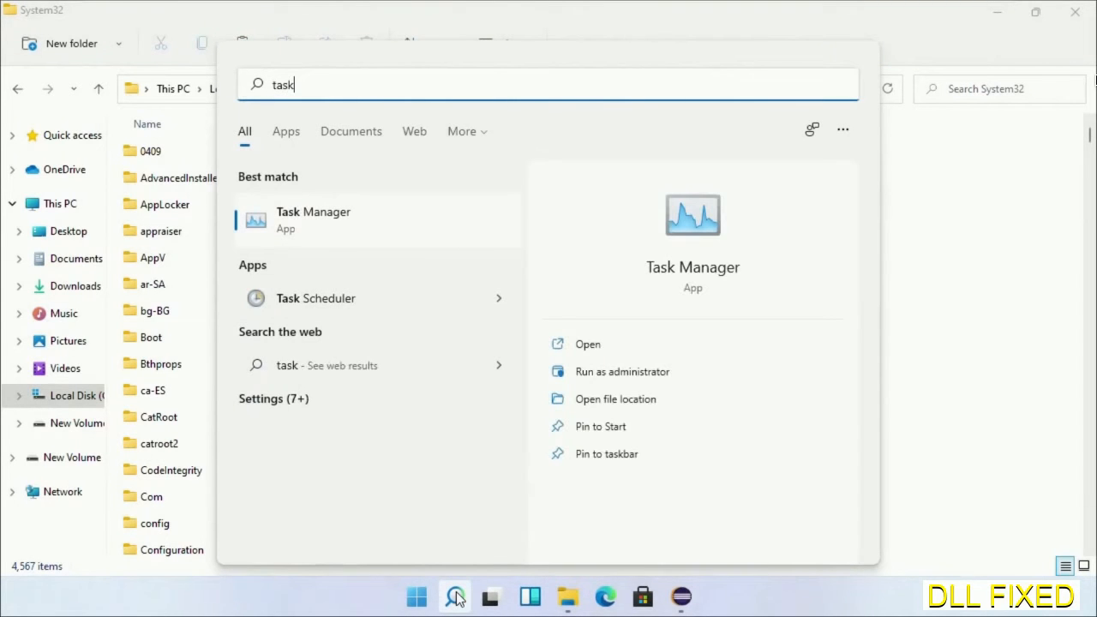
click(287, 221)
right_click(287, 221)
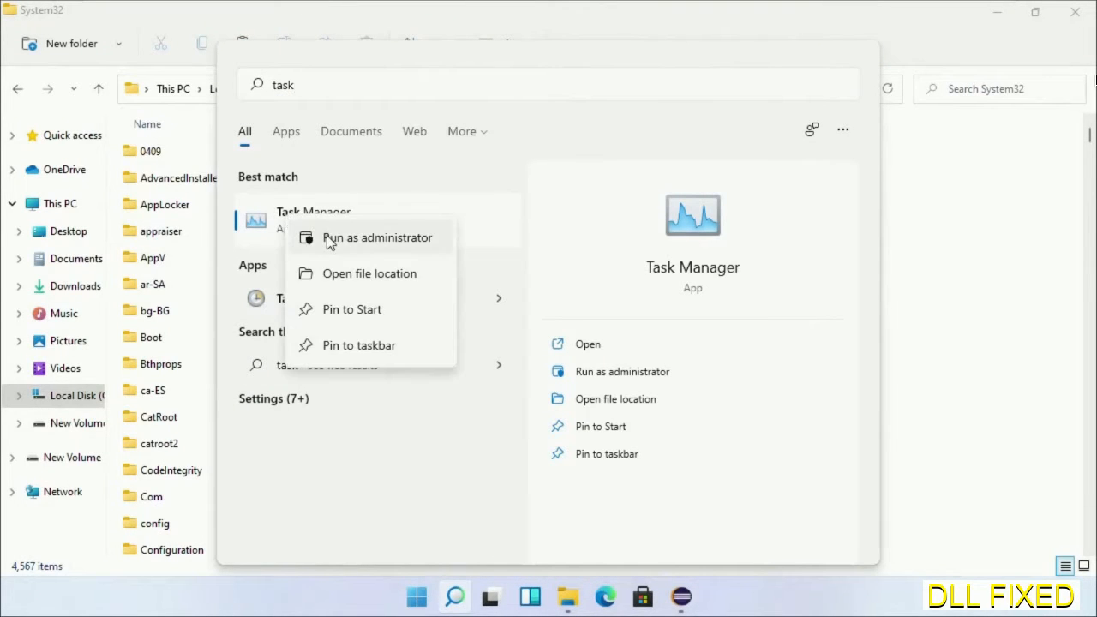
click(329, 243)
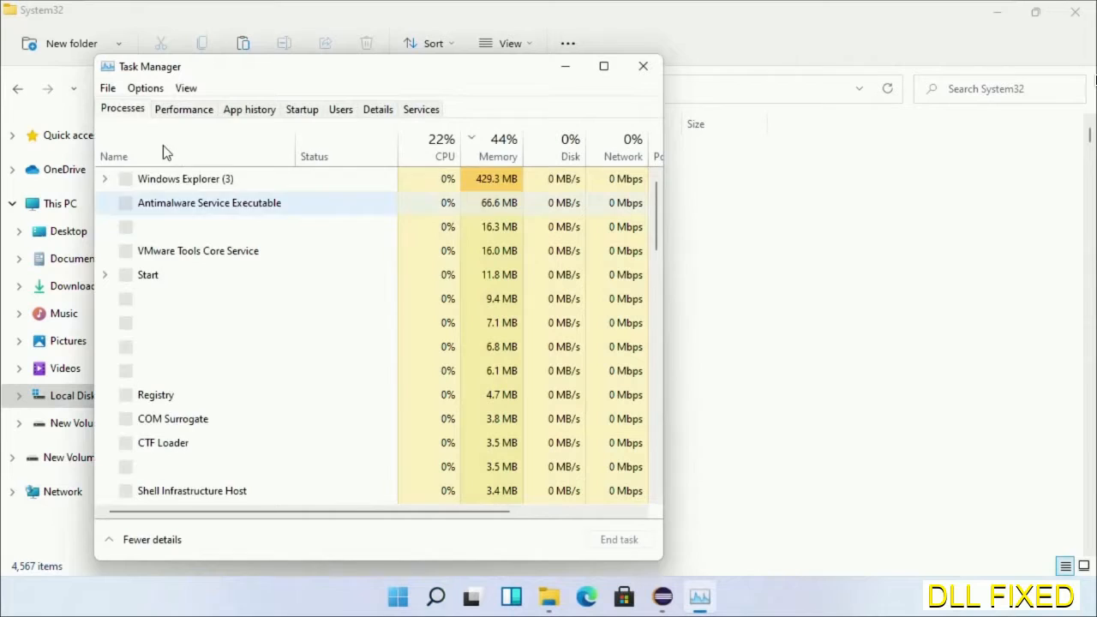
click(108, 89)
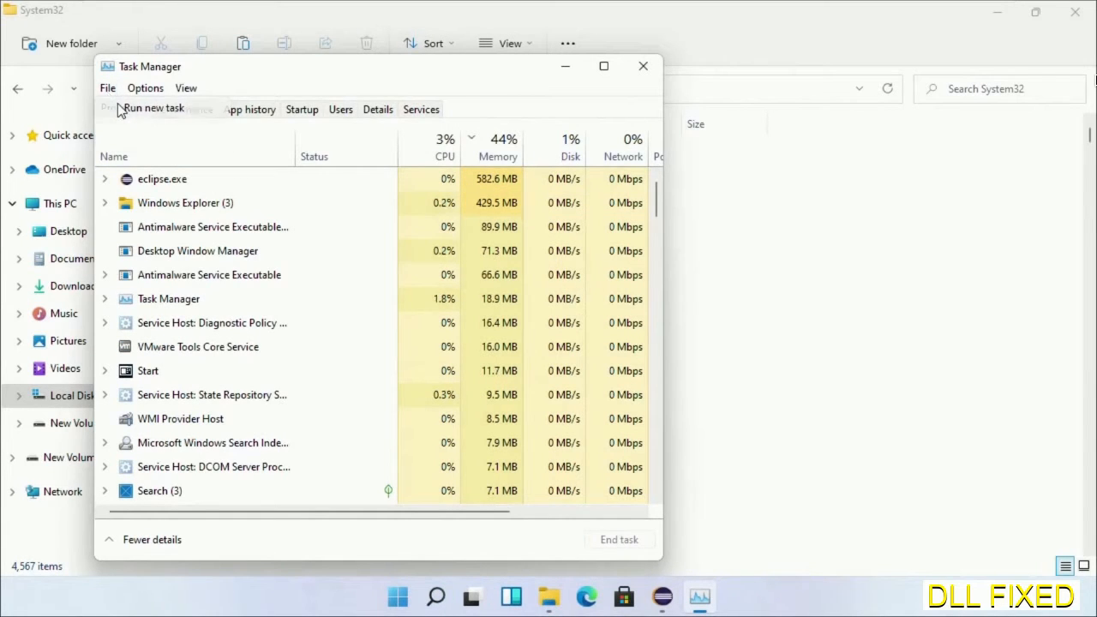
click(137, 108)
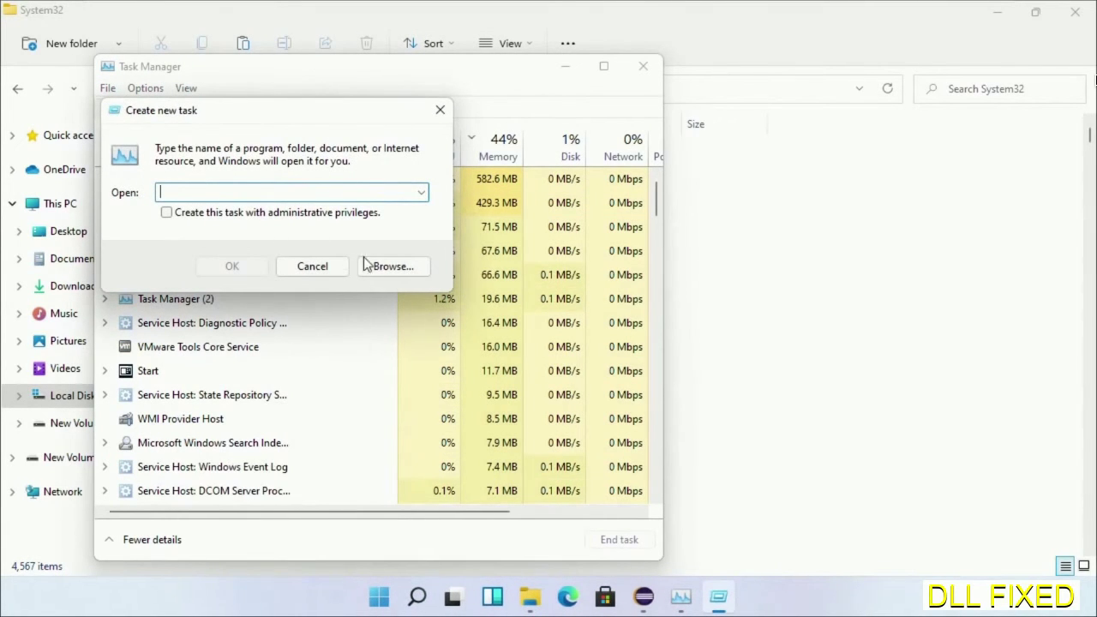
Browse to C:\Windows\System32 and choose cmd.exe as the program for the new task
click(392, 266)
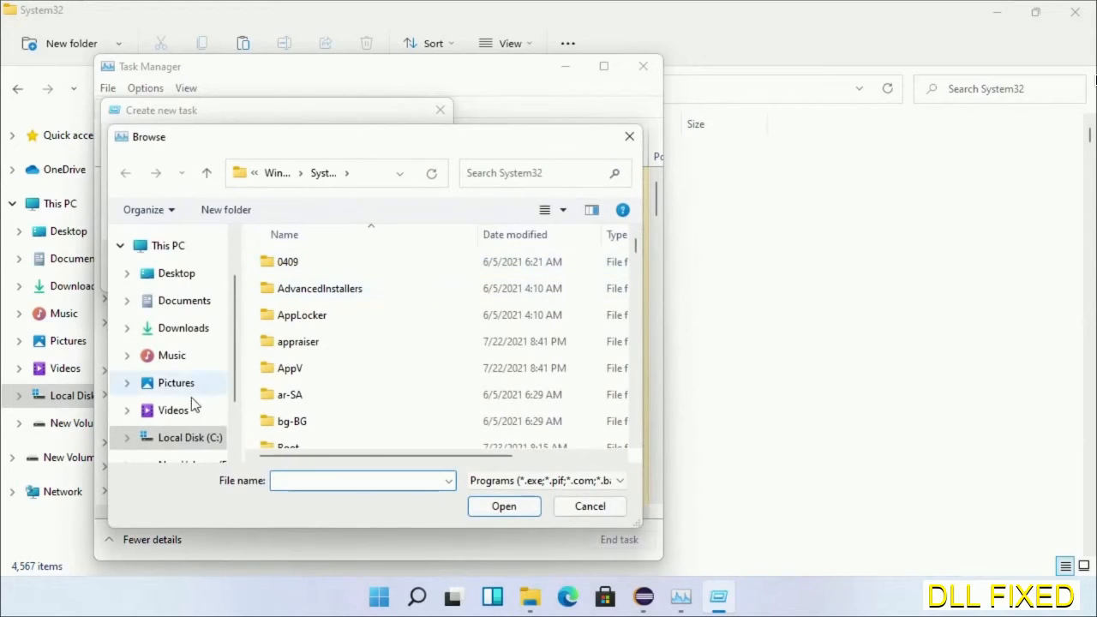
click(190, 438)
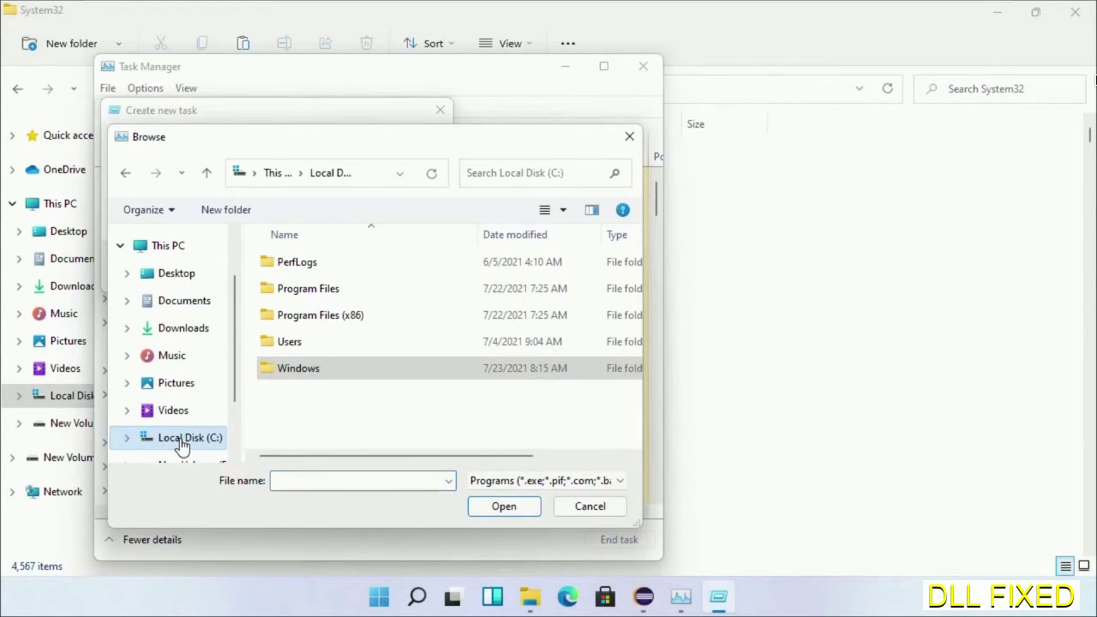
double_click(306, 375)
scroll(346, 286, down, 10)
double_click(346, 286)
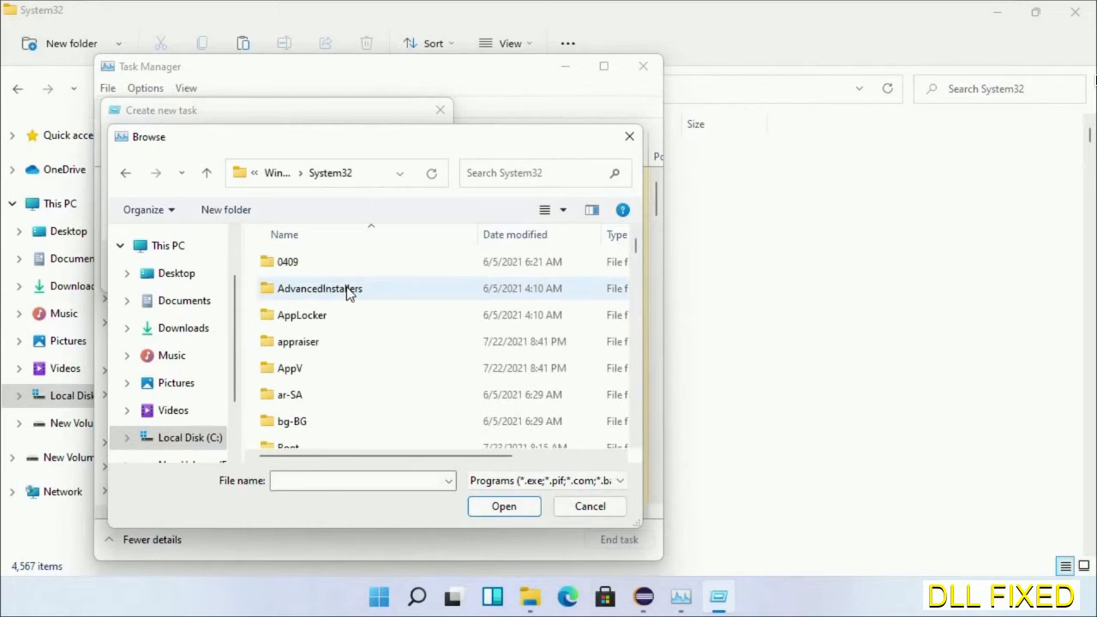
double_click(348, 292)
key(Down)
key(Down)
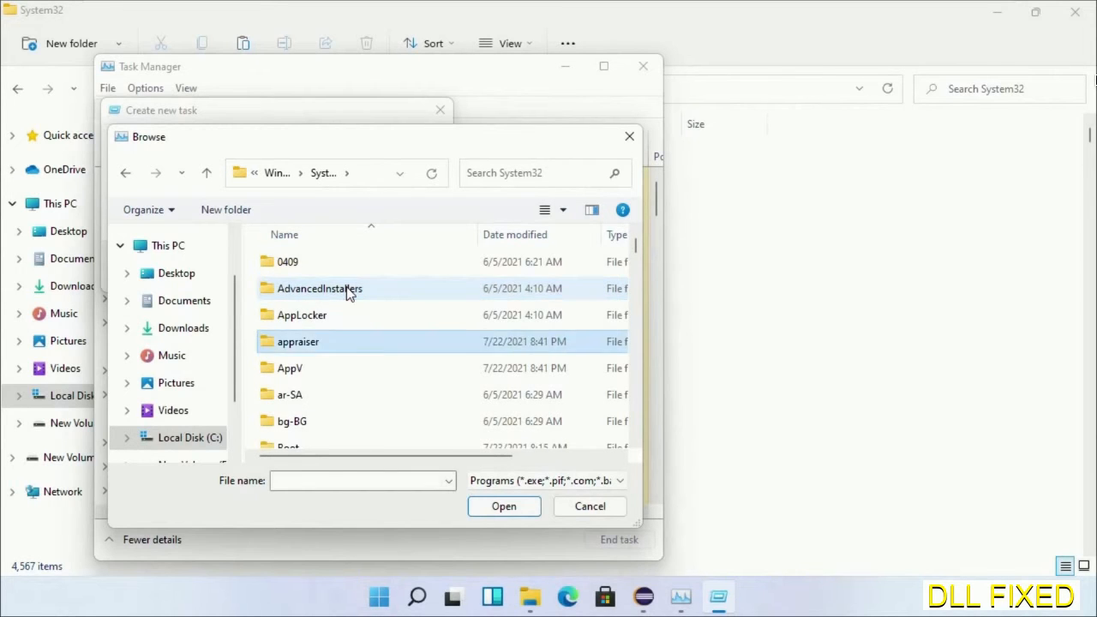
key(Down)
key(Down)
key(Down)
key(Down)
key(Down)
key(Down)
key(Down)
key(Down)
key(Down)
key(Down)
key(Down)
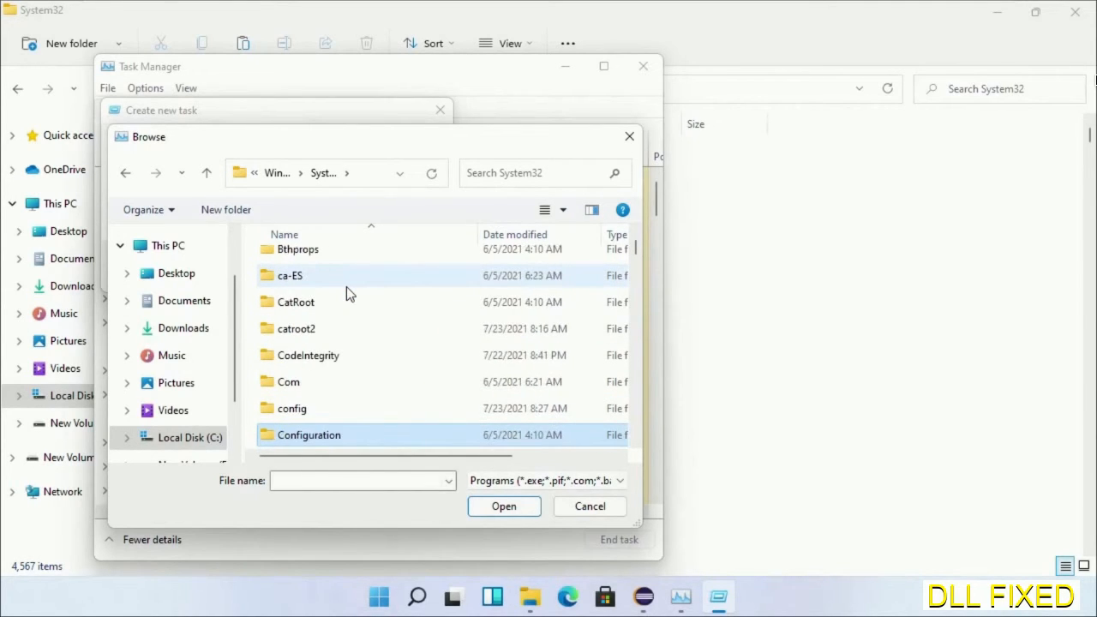
key(Up)
key(Down)
key(Down)
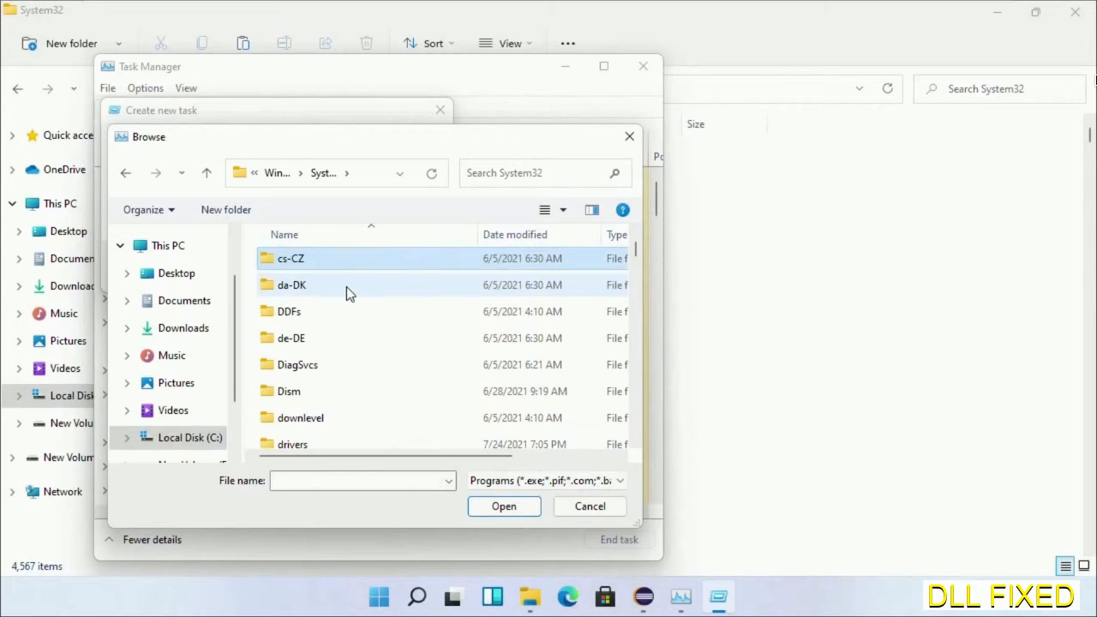
key(c)
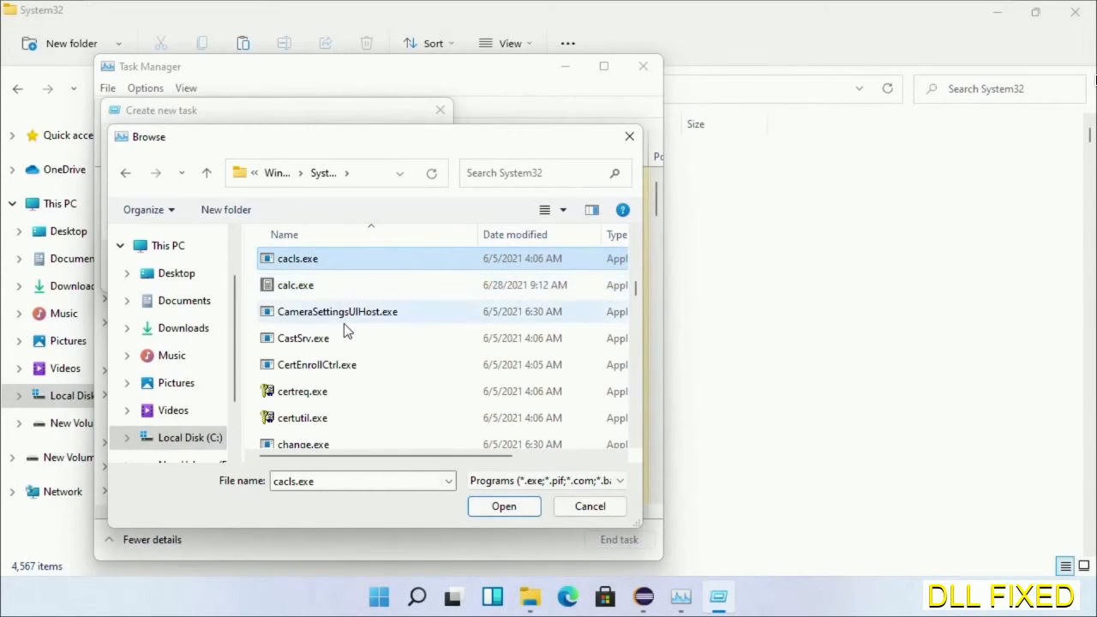
text(md)
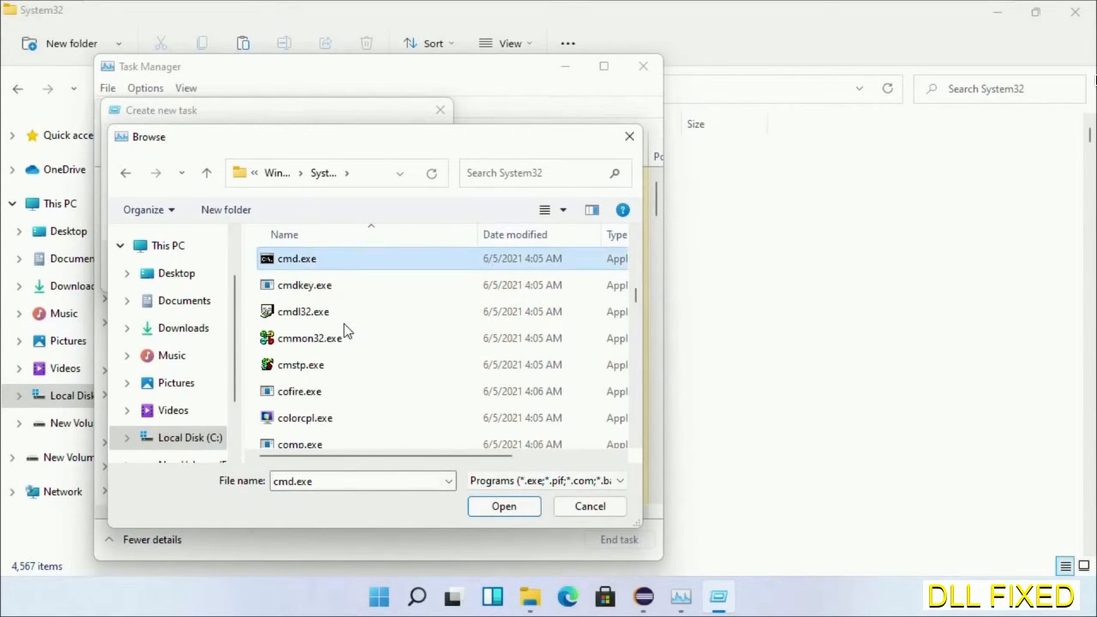
double_click(314, 257)
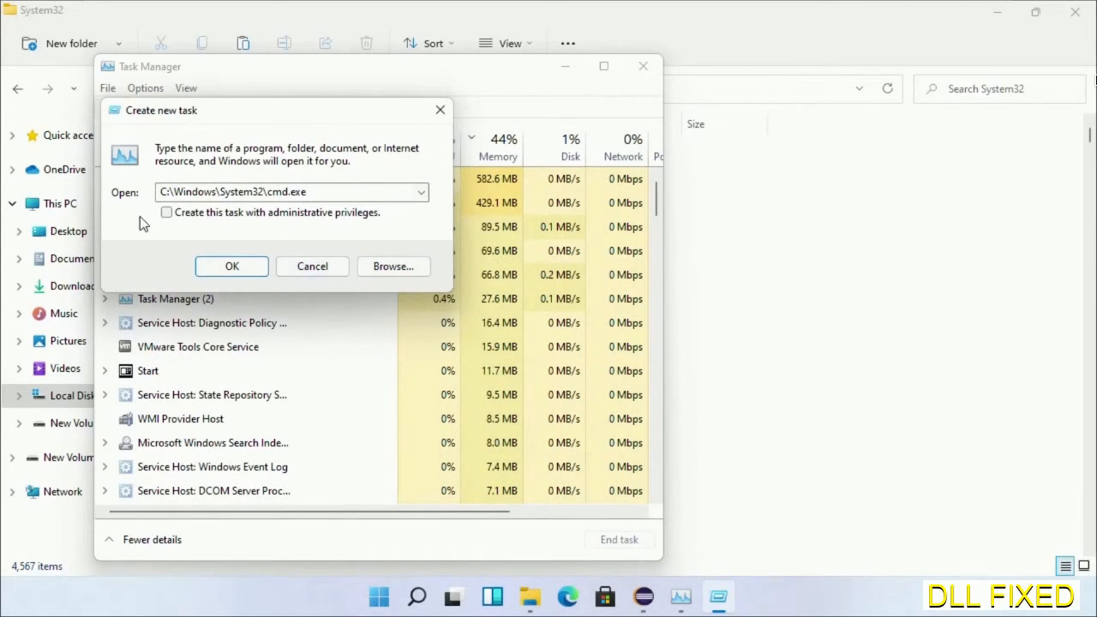
Run cmd.exe as a new task with administrative privileges
click(167, 212)
click(241, 267)
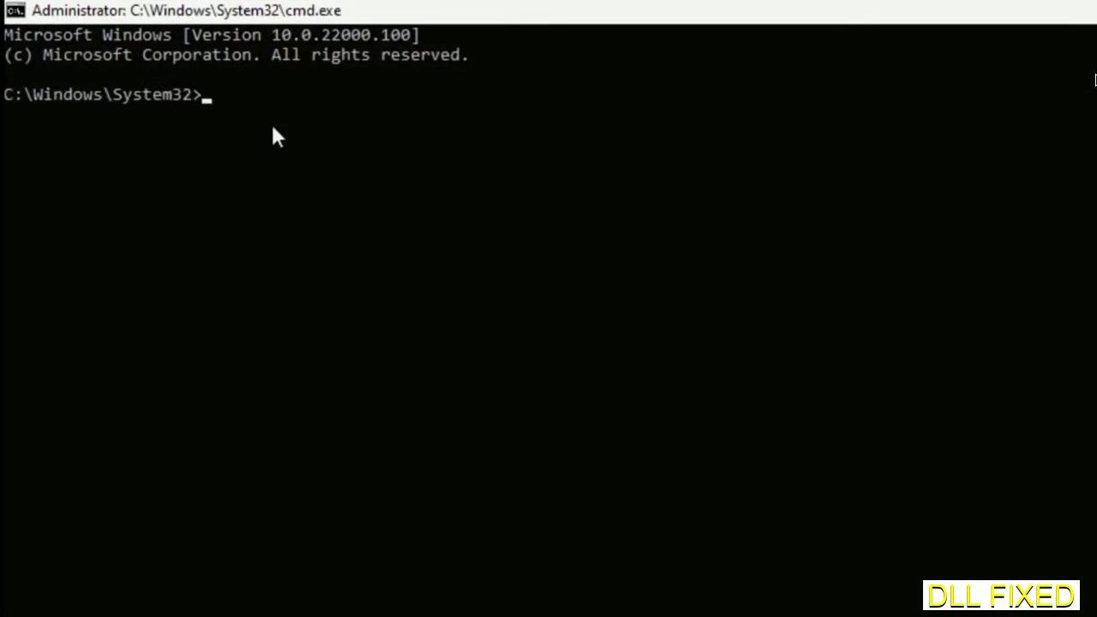
text(chkdsk c /f /r)
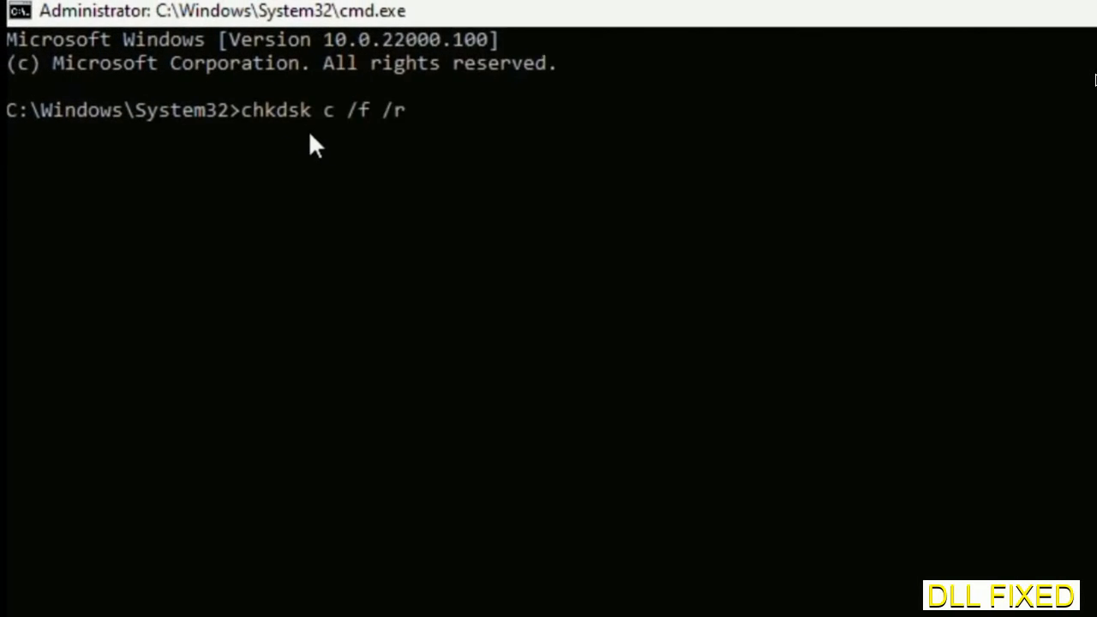
Run chkdsk c: /f /r and answer Y to schedule the volume check at next restart
key(Left)
key(Left)
key(Left)
key(Left)
key(Left)
key(Left)
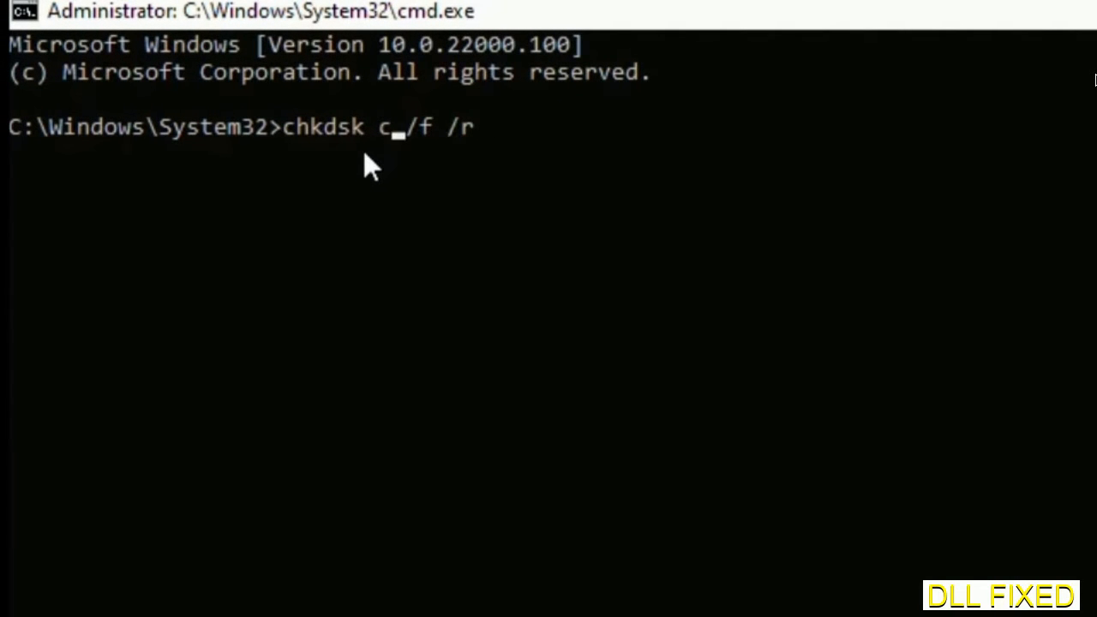
text(:)
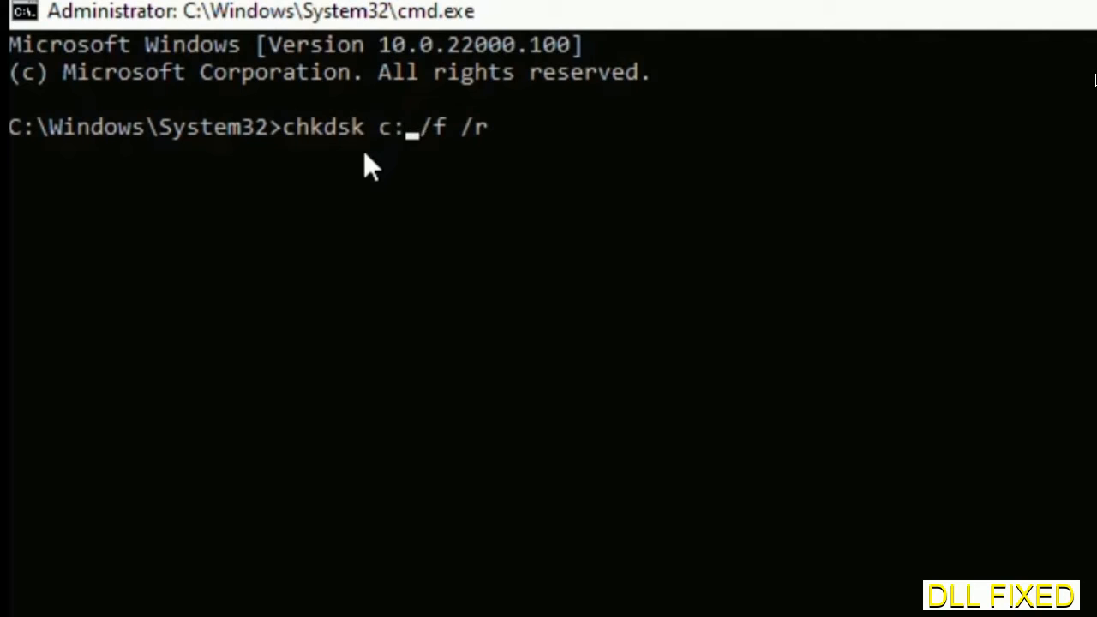
key(Return)
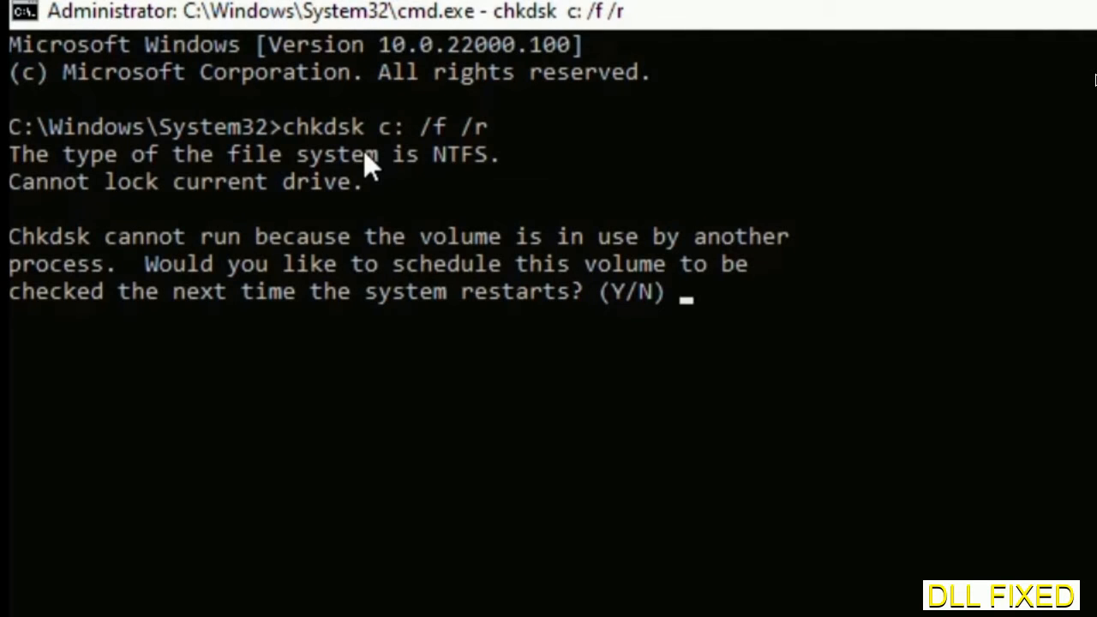
text(Y)
key(Return)
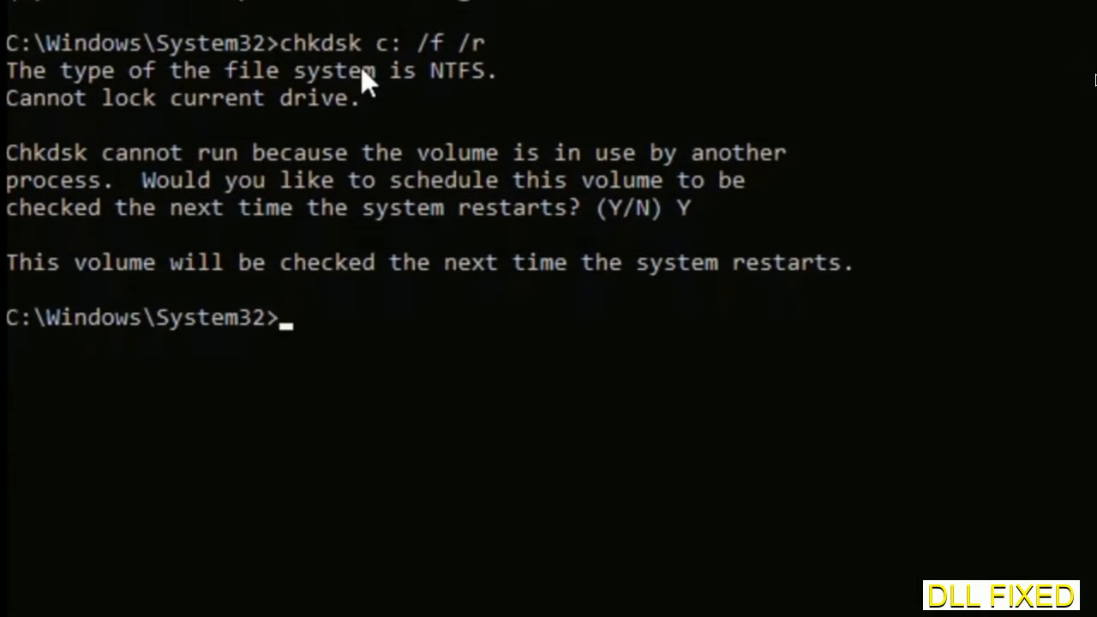
text(s)
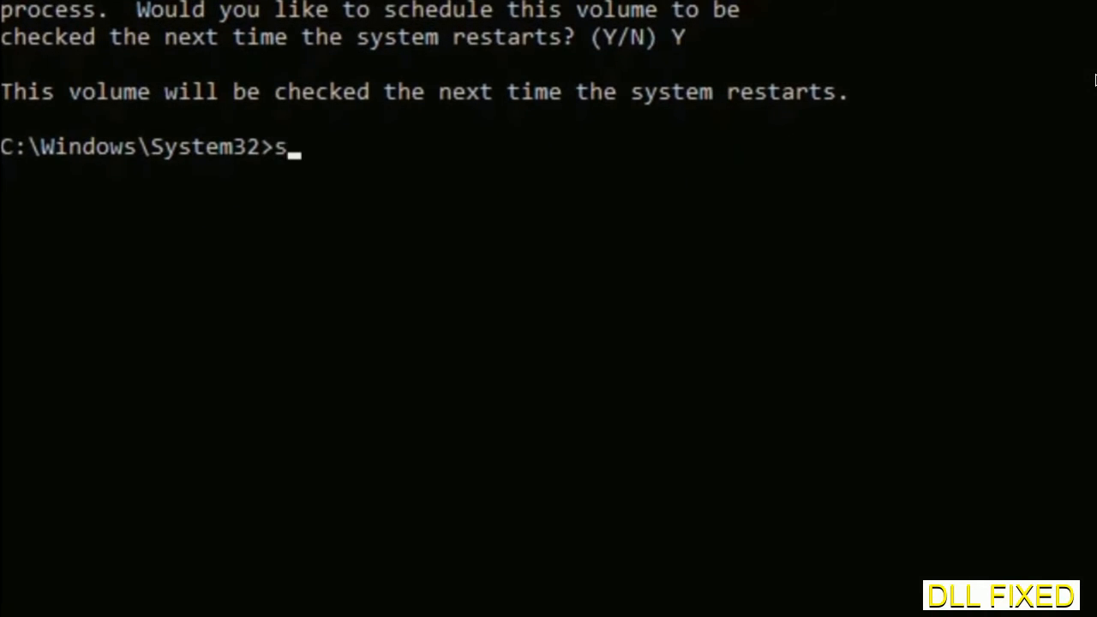
text(fc /s)
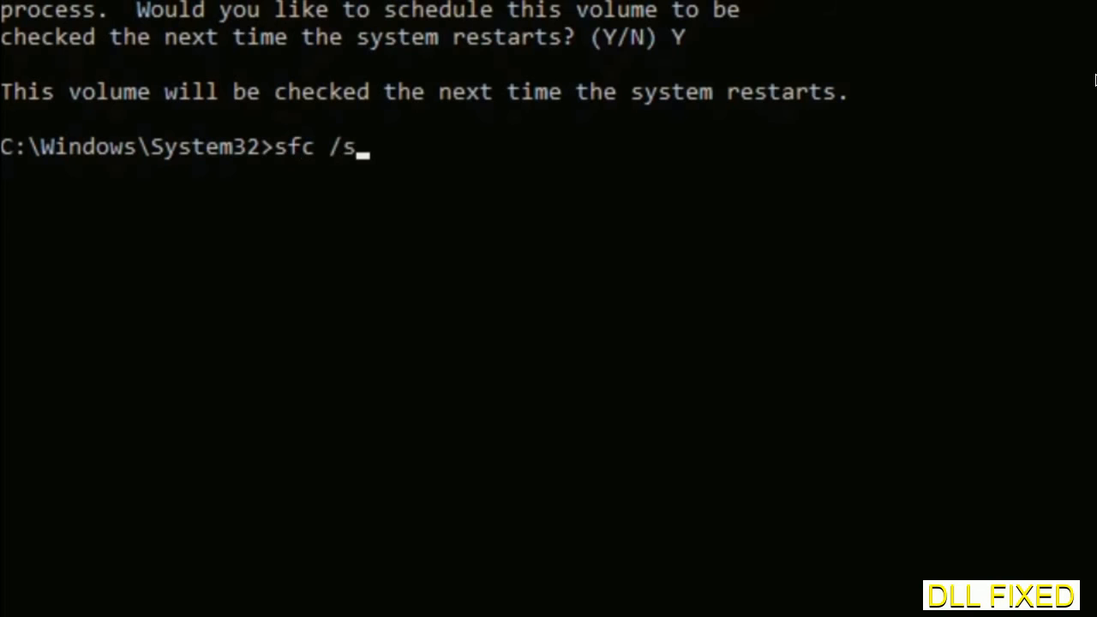
text(cannow)
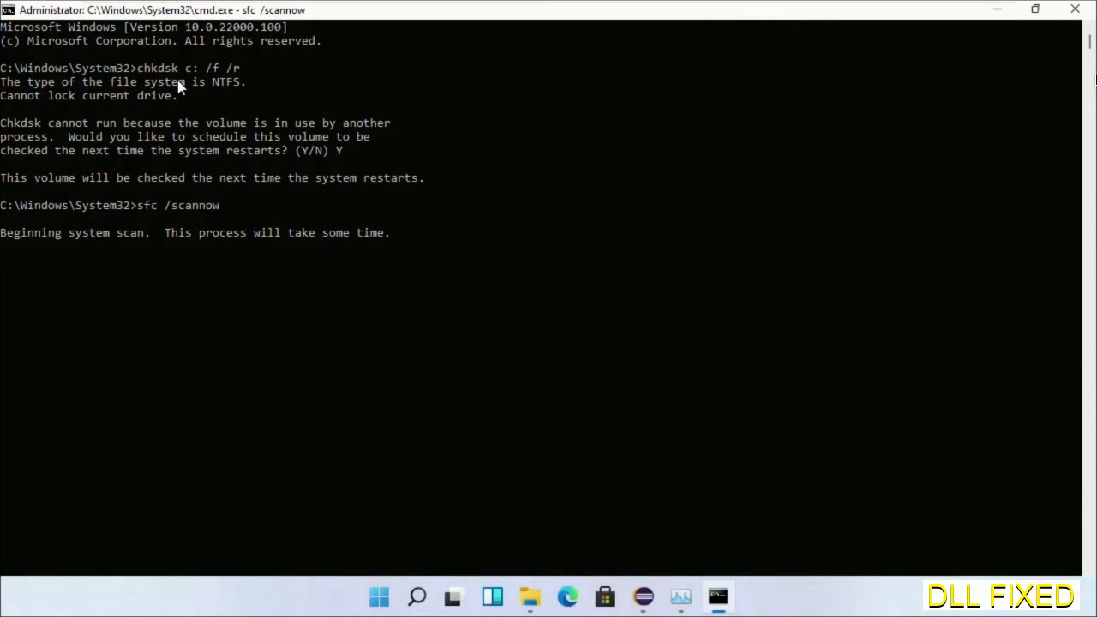
Launch a second administrator Command Prompt from Task Manager's Run new task dialog
click(680, 596)
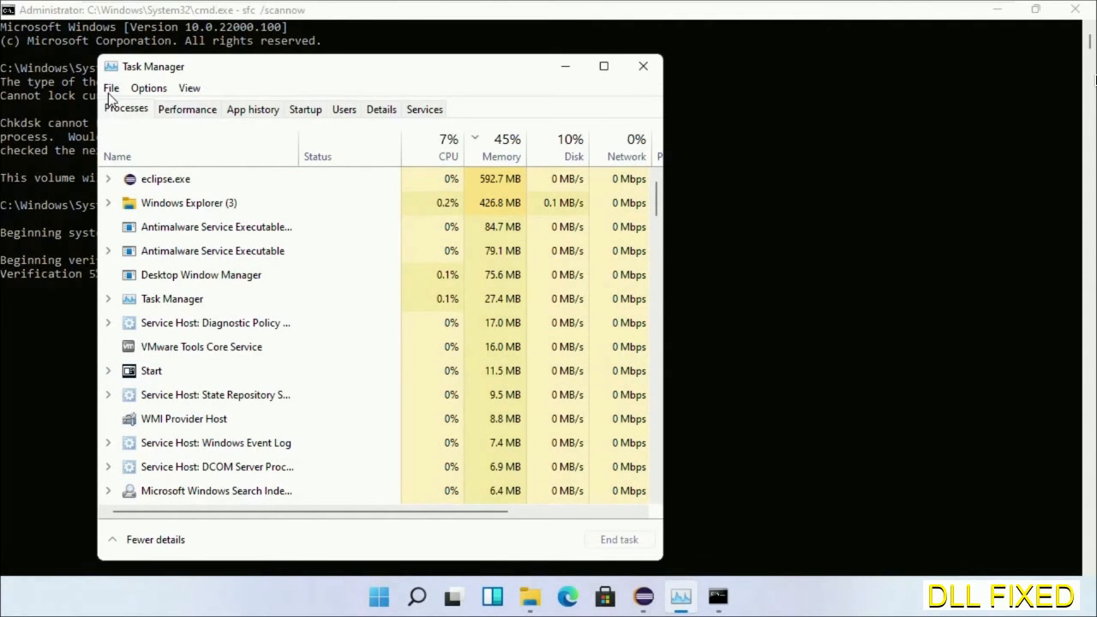
click(111, 88)
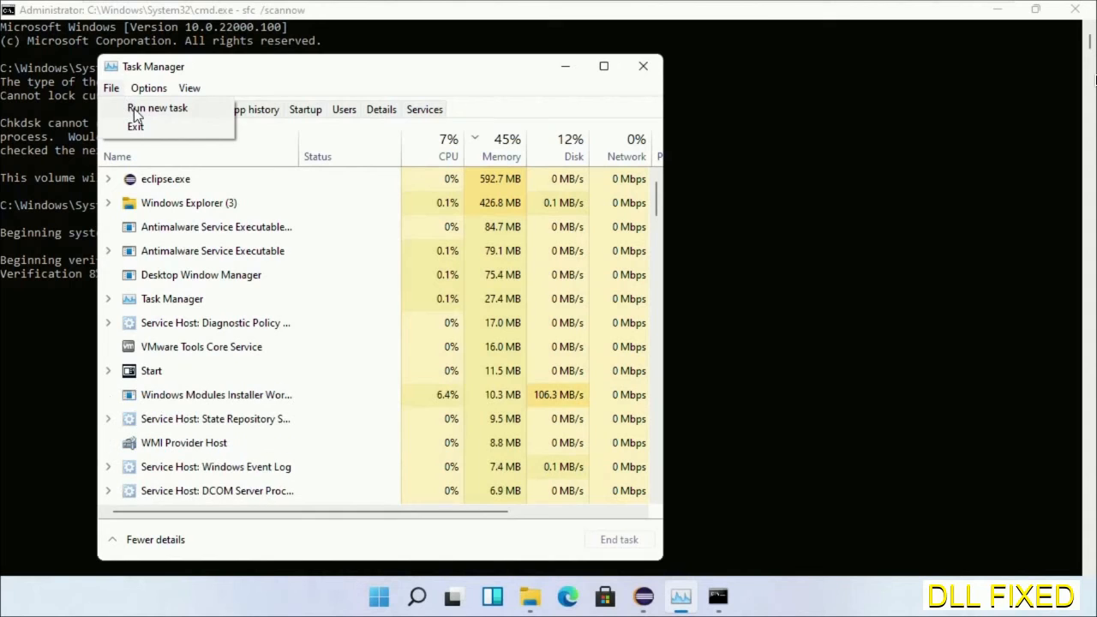
click(134, 108)
click(170, 213)
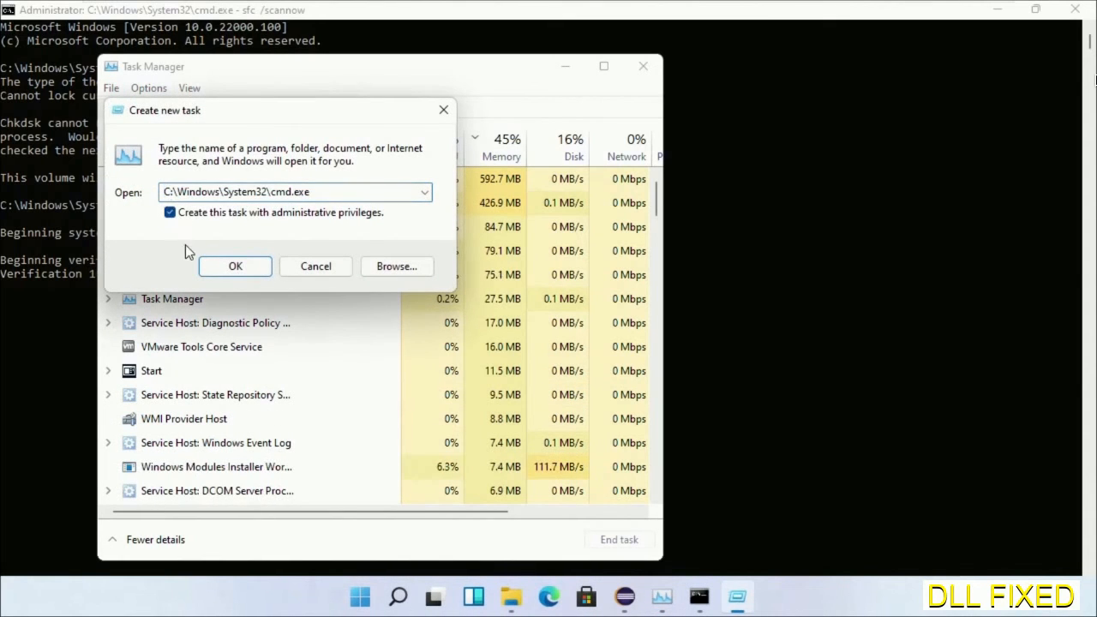
click(235, 266)
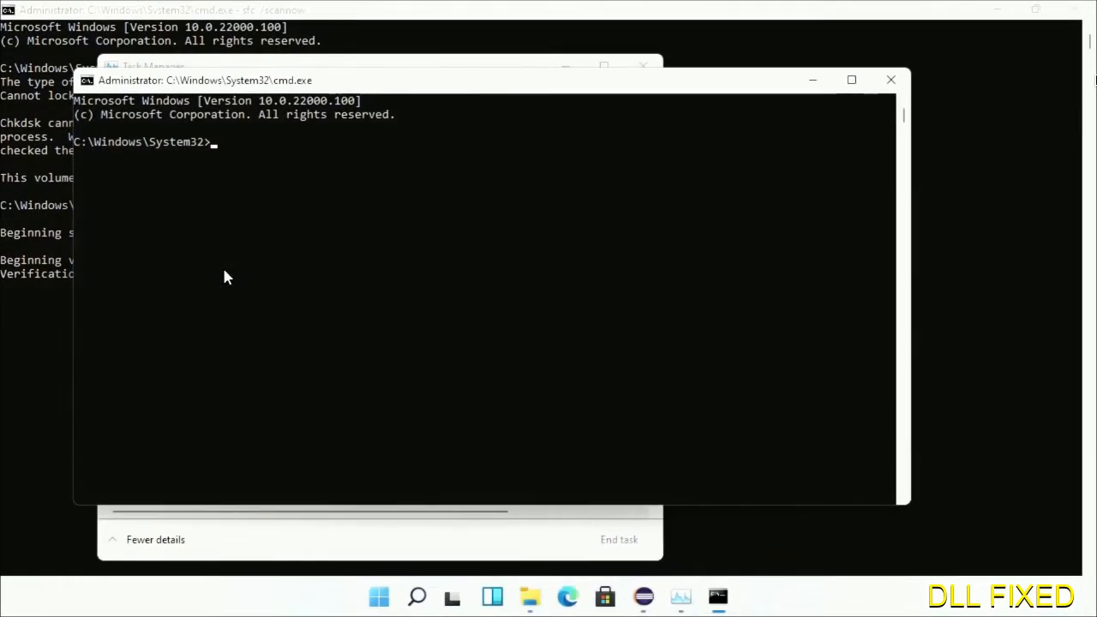
Arrange the two command prompt windows, moving the second one toward the upper right
mouse_move(353, 80)
mouse_down()
mouse_move(429, 141)
mouse_move(486, 128)
mouse_up()
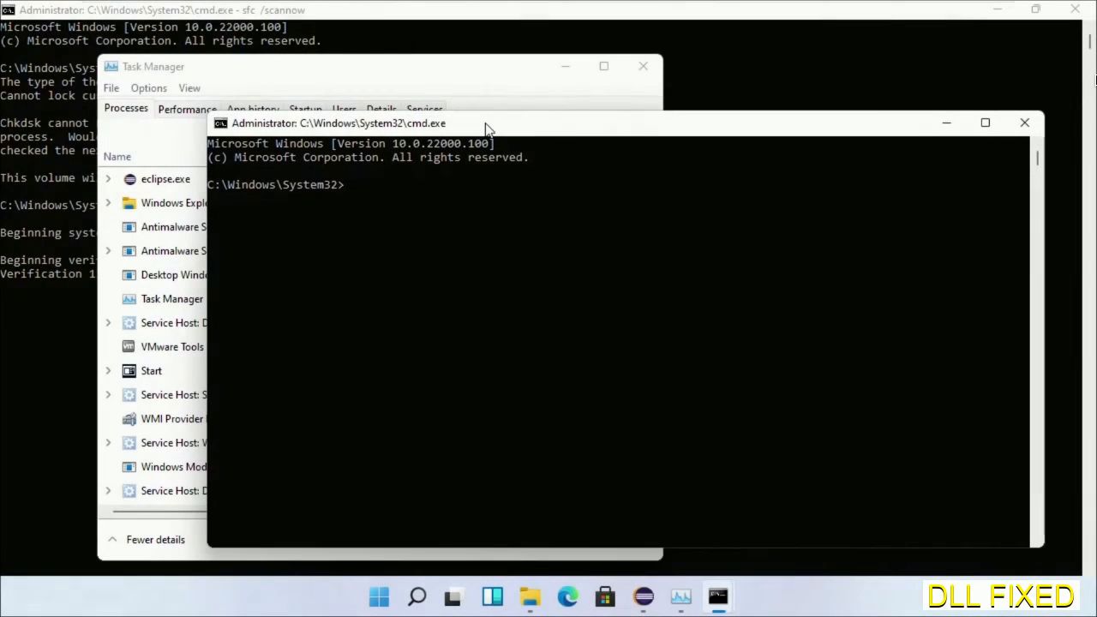
click(514, 10)
click(718, 597)
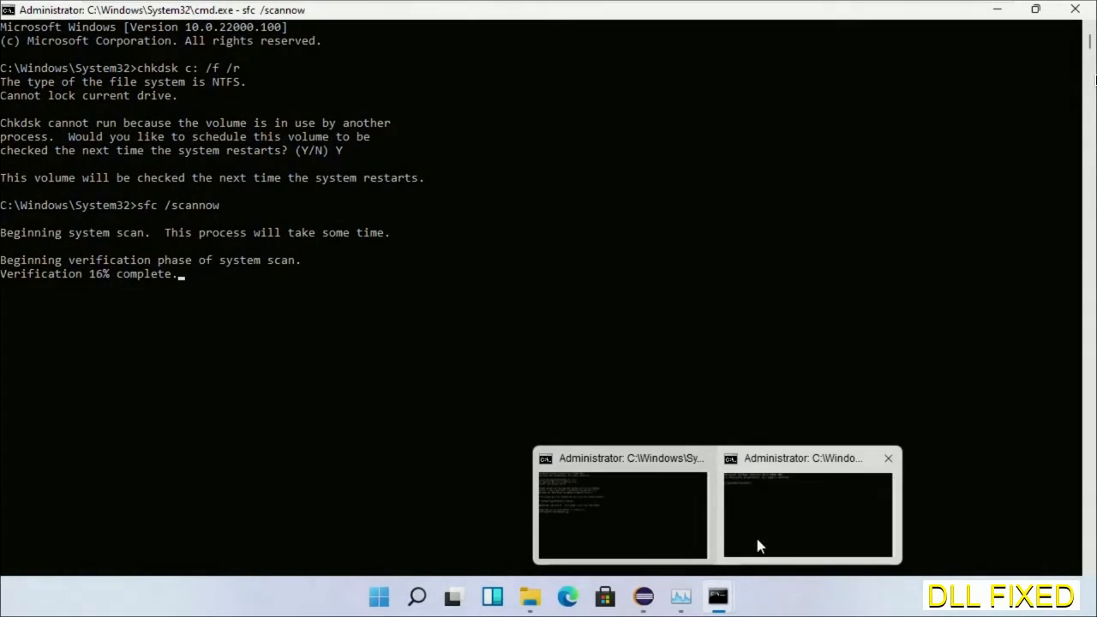
click(786, 505)
drag(369, 125, 609, 67)
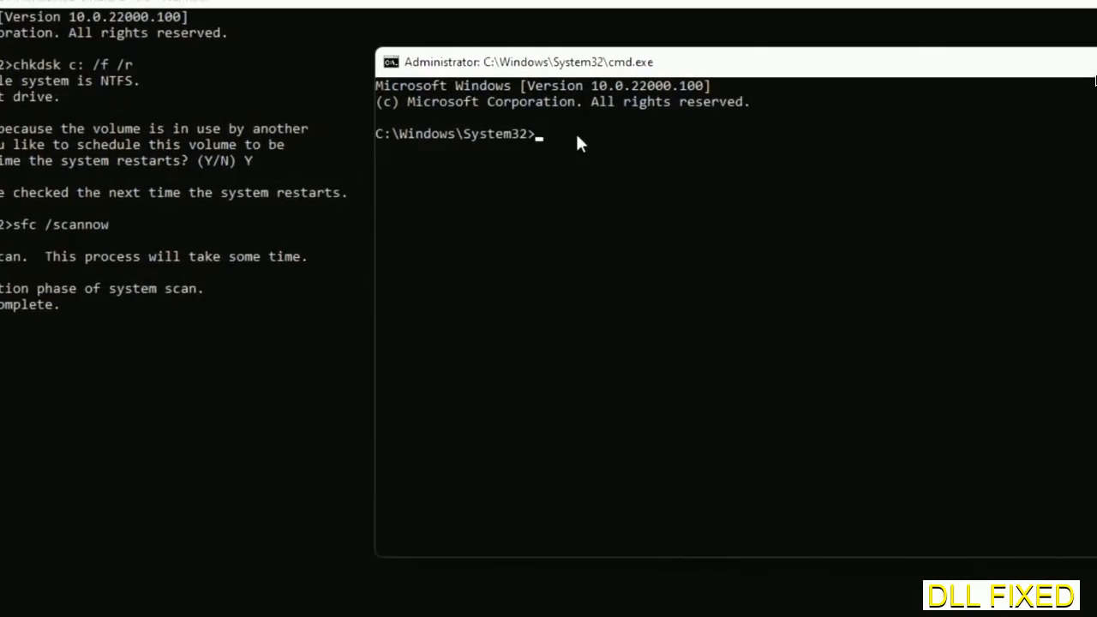
Paste the regsvr32 "C:\Windows\System32\myMissingDllFile.dll" command into the second prompt
text(regsvr32 "C:\Windows\System32\myMissingDllFile.dll")
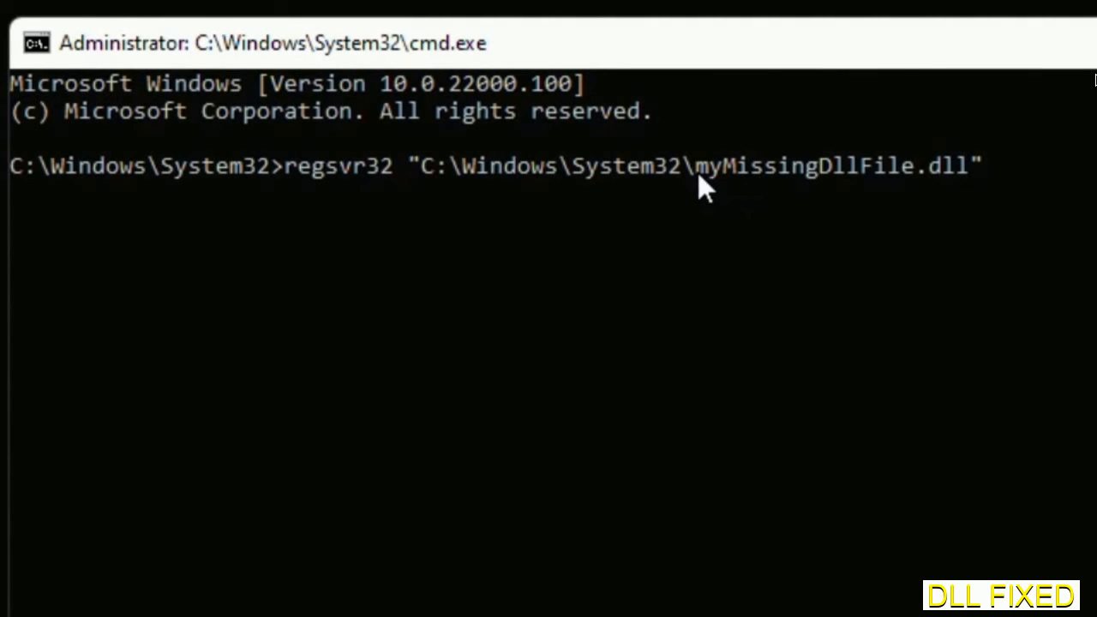
drag(699, 174, 920, 170)
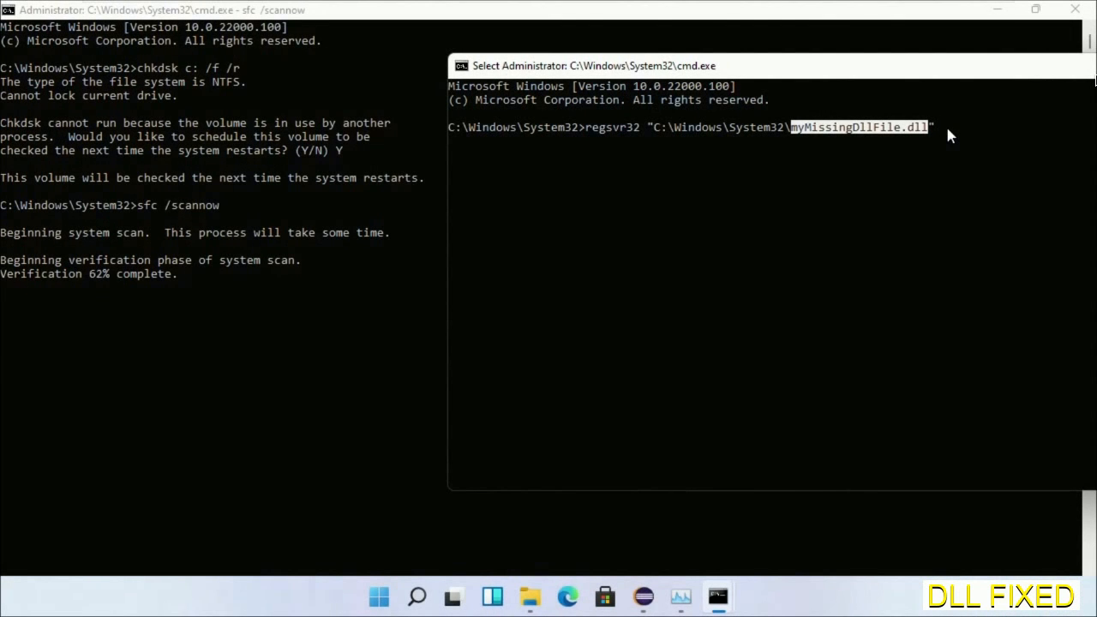
click(945, 128)
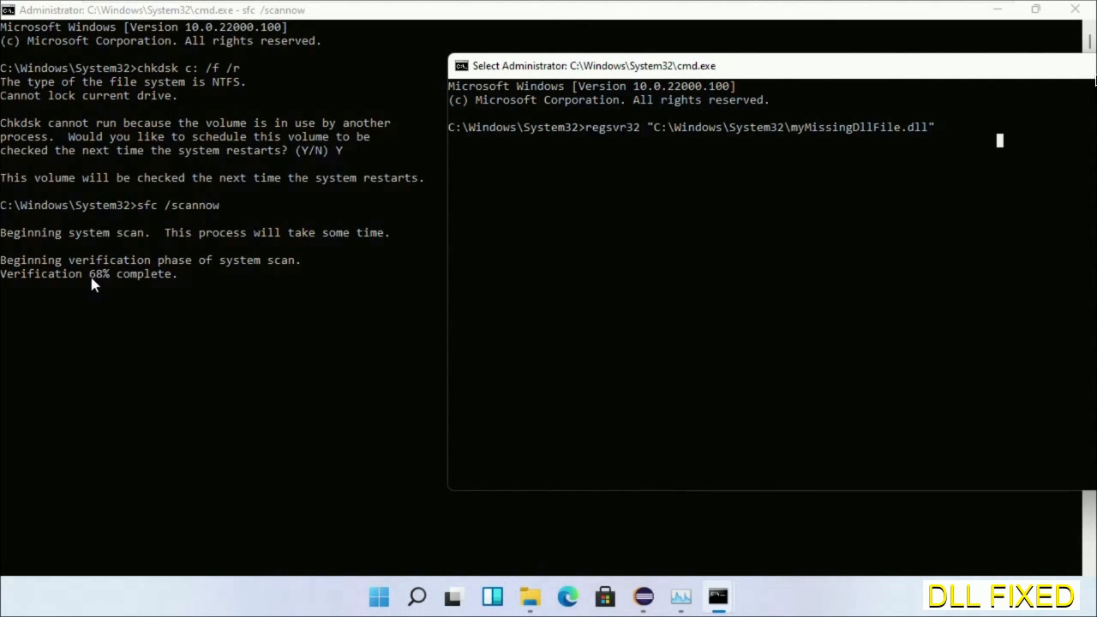
Bring up the Start menu power options showing sleep, shut down and restart
click(416, 597)
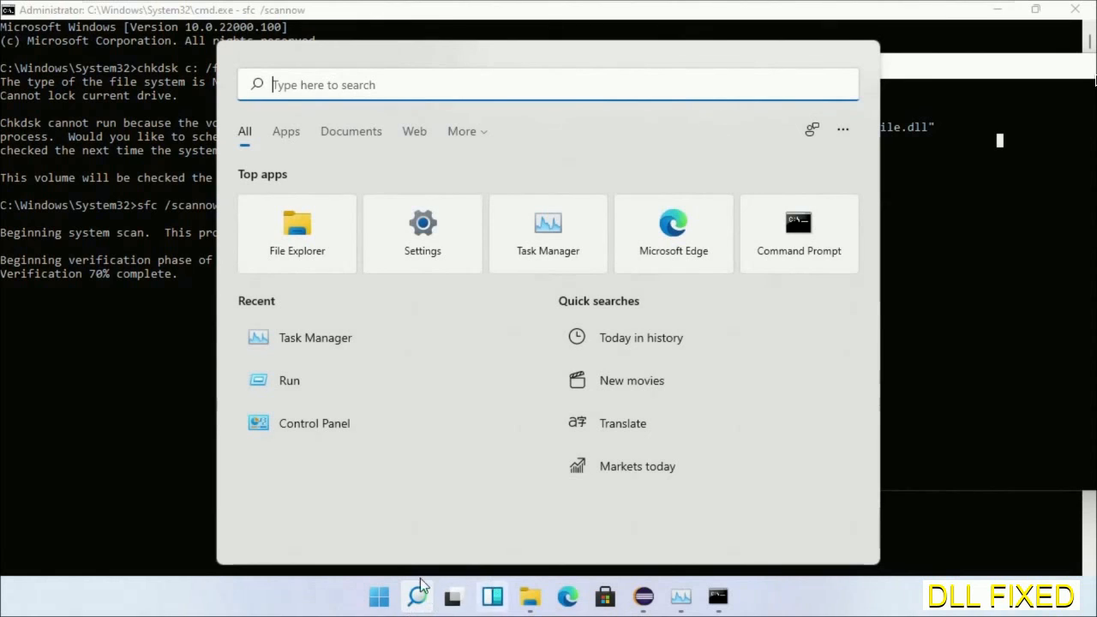
click(378, 597)
click(760, 537)
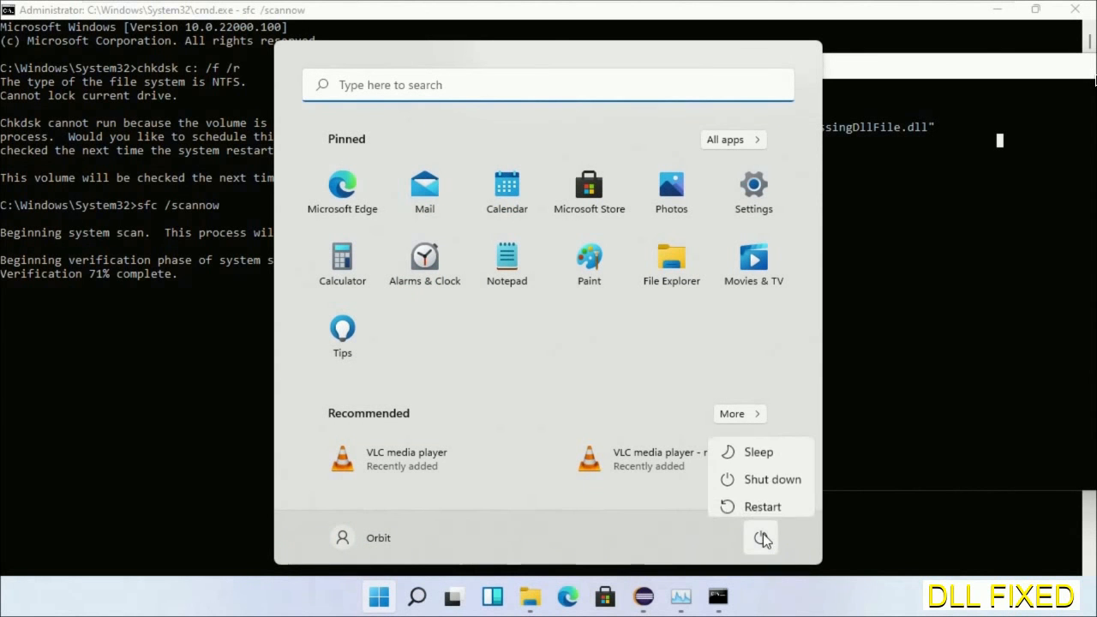